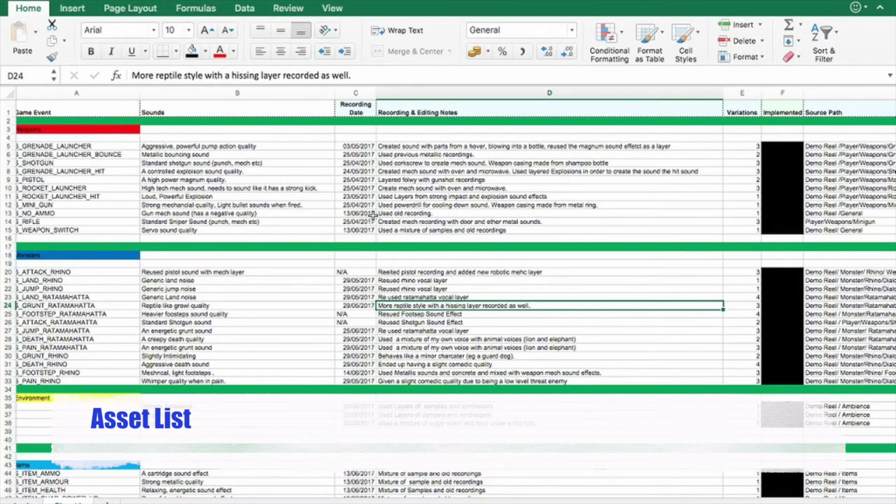
{"action": "scroll", "coordinate": [373, 215], "scroll_direction": "down", "scroll_amount": 10}
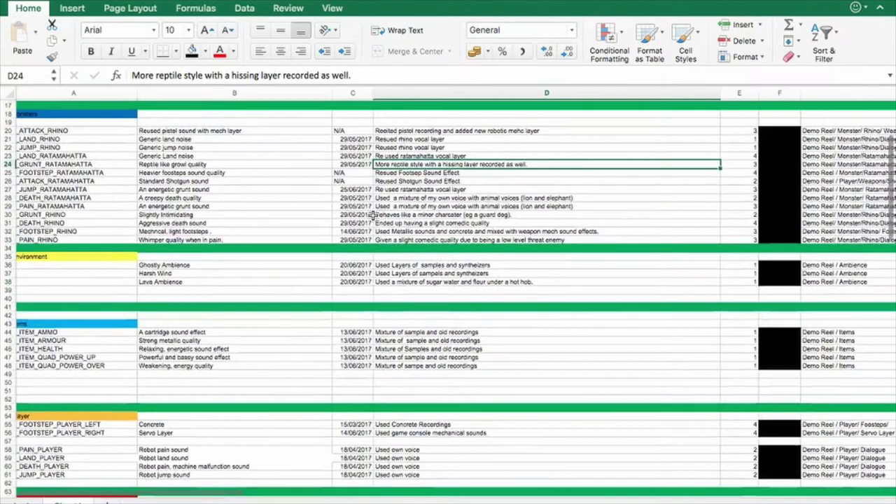
{"action": "scroll", "coordinate": [373, 215], "scroll_direction": "down", "scroll_amount": 8}
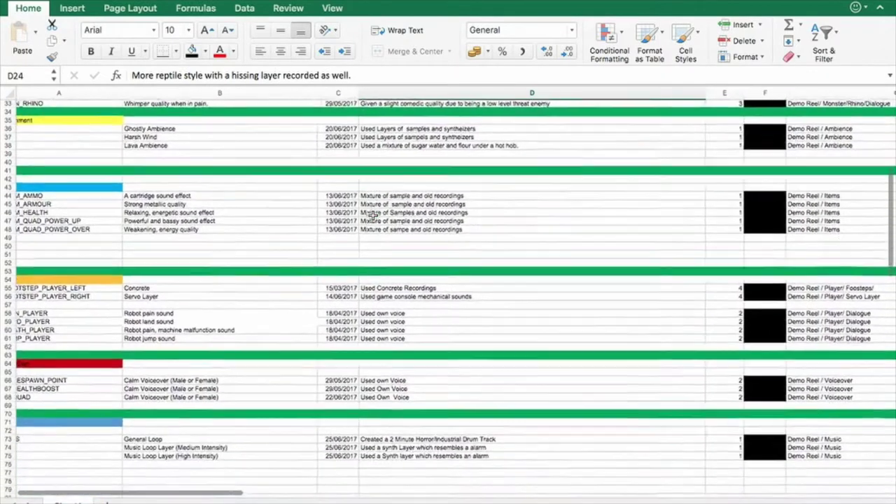
{"action": "scroll", "coordinate": [373, 215], "scroll_direction": "up", "scroll_amount": 9}
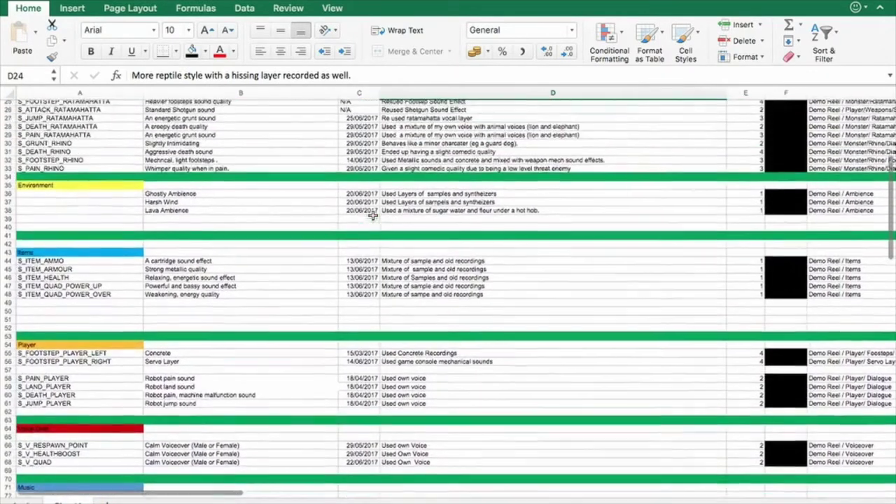
{"action": "scroll", "coordinate": [373, 214], "scroll_direction": "up", "scroll_amount": 10}
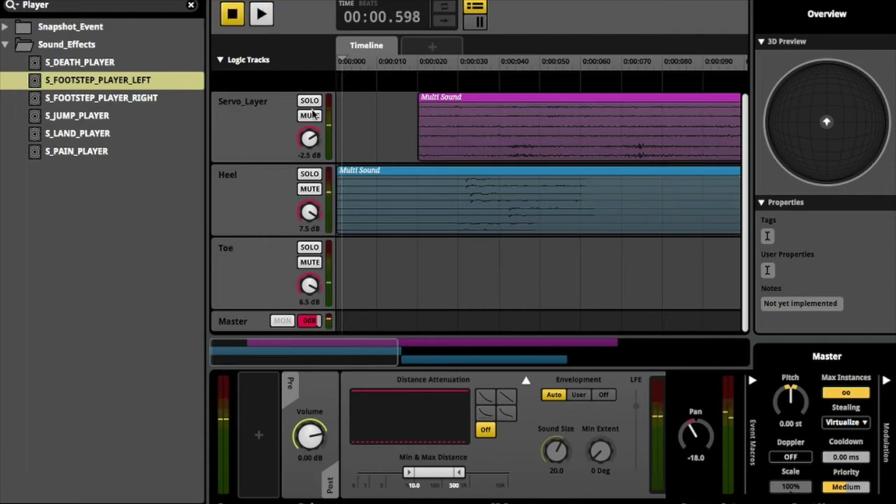
Scroll the S_FOOTSTEP_PLAYER_LEFT timeline right and back left while it plays with Heel muted
{"action": "scroll", "coordinate": [353, 138], "scroll_direction": "right", "scroll_amount": 3}
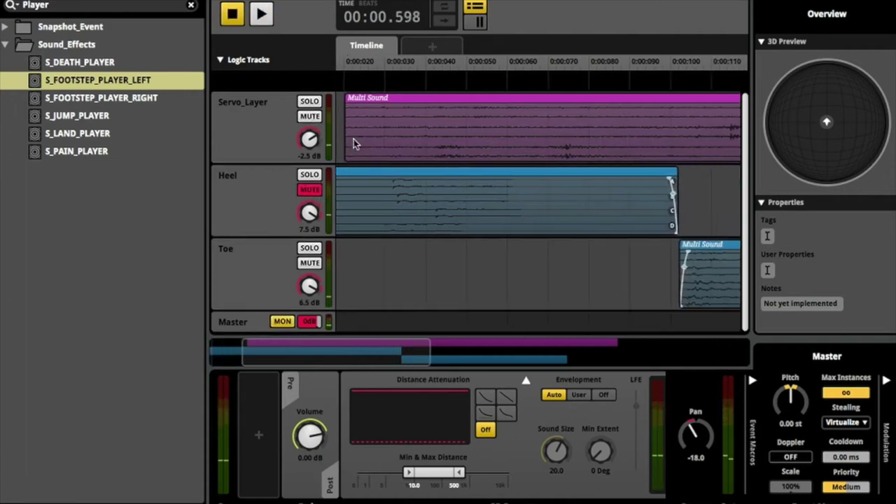
{"action": "scroll", "coordinate": [369, 68], "scroll_direction": "left", "scroll_amount": 3}
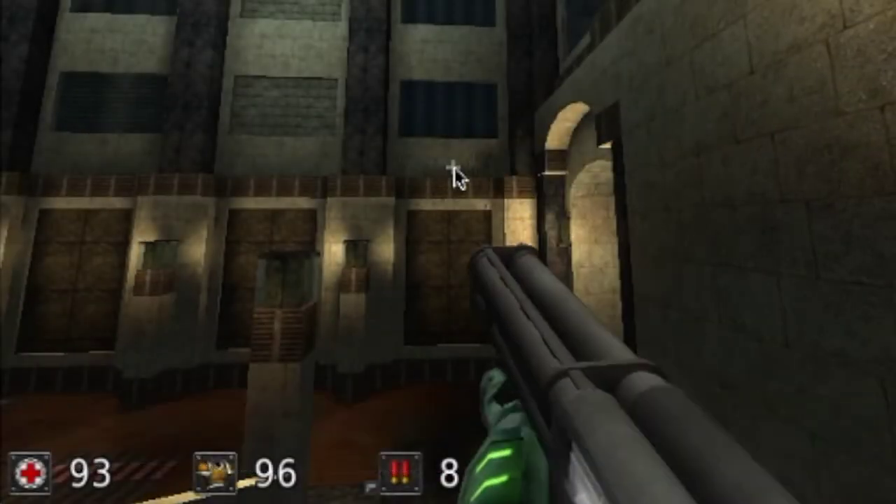
Fire four shotgun shots at the building
{"action": "left_click", "coordinate": [454, 169]}
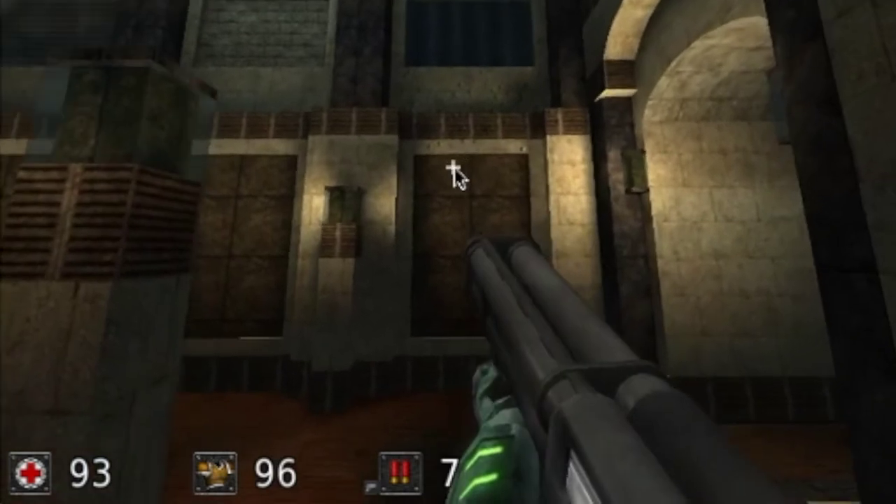
{"action": "left_click", "coordinate": [454, 169]}
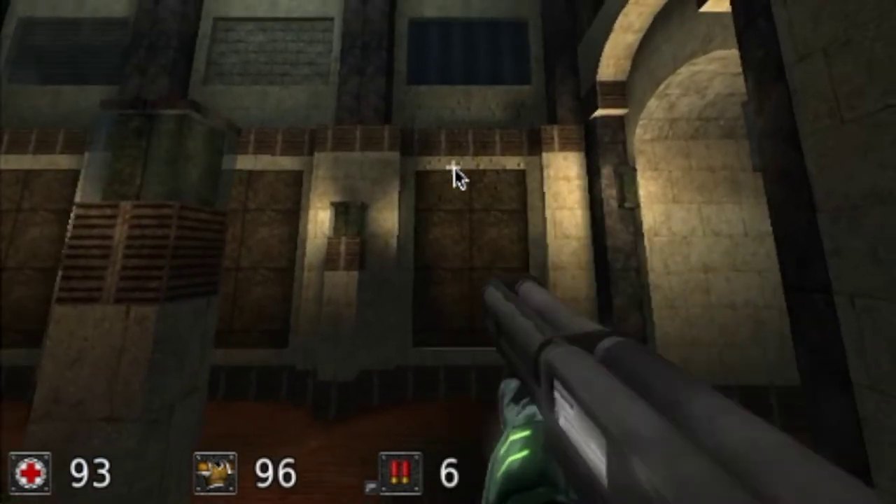
{"action": "left_click", "coordinate": [455, 167]}
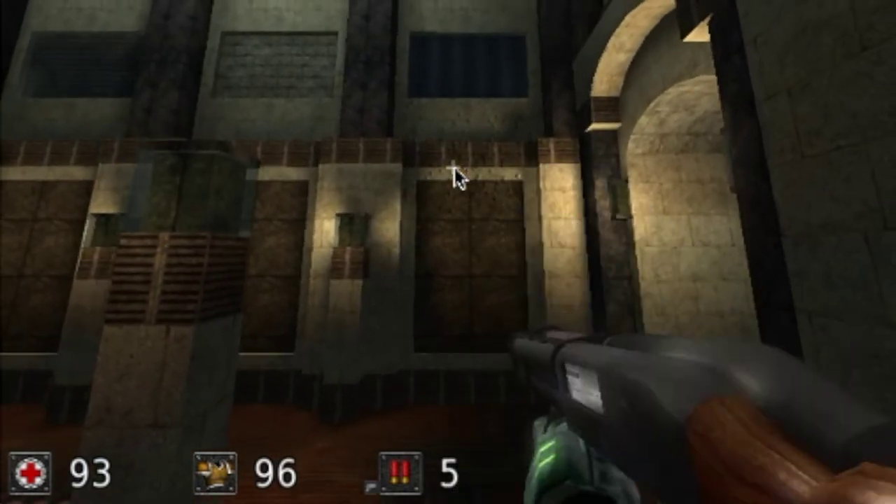
{"action": "left_click", "coordinate": [455, 167]}
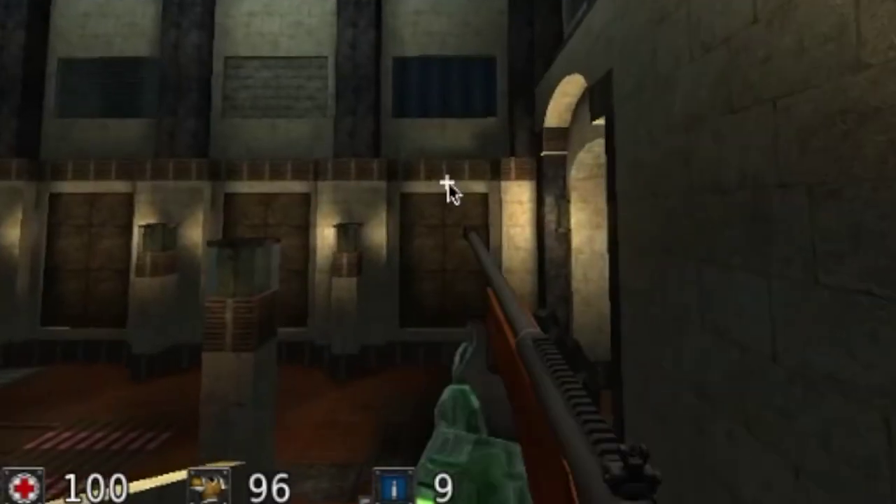
Switch to the rifle with key 4, fire at the doors, reload and fire again
{"action": "key", "text": "4"}
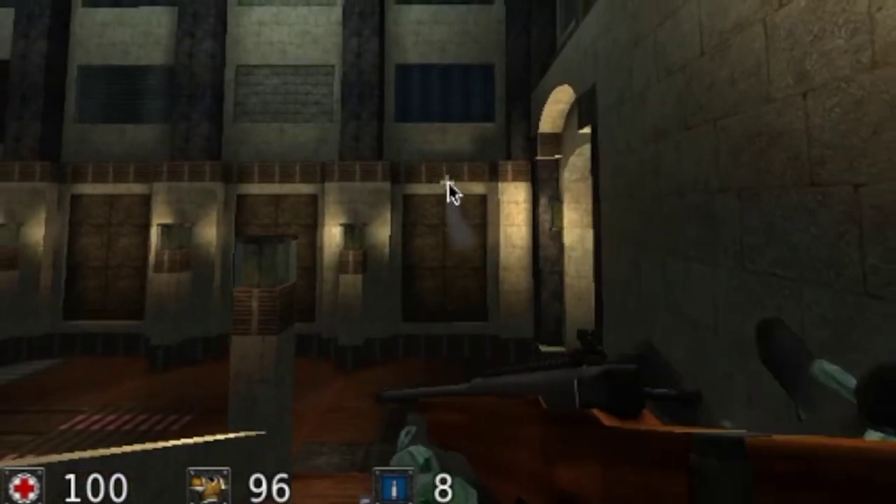
{"action": "left_click", "coordinate": [448, 182]}
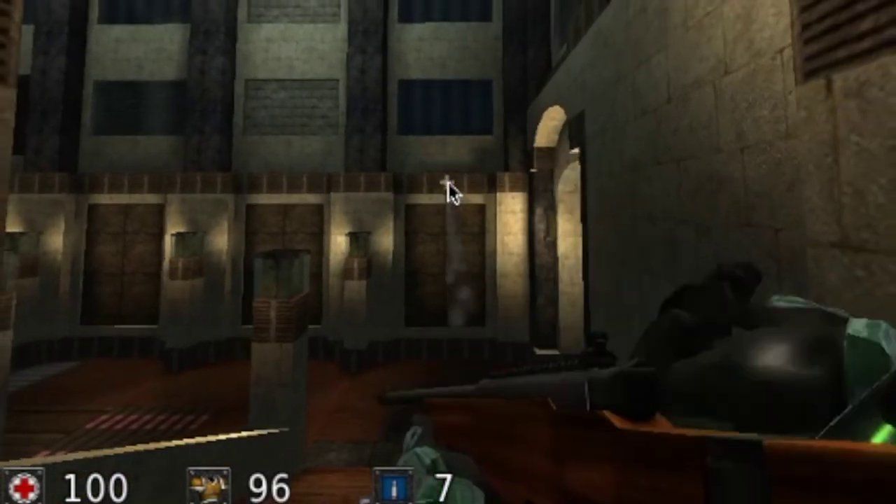
{"action": "left_click", "coordinate": [447, 182]}
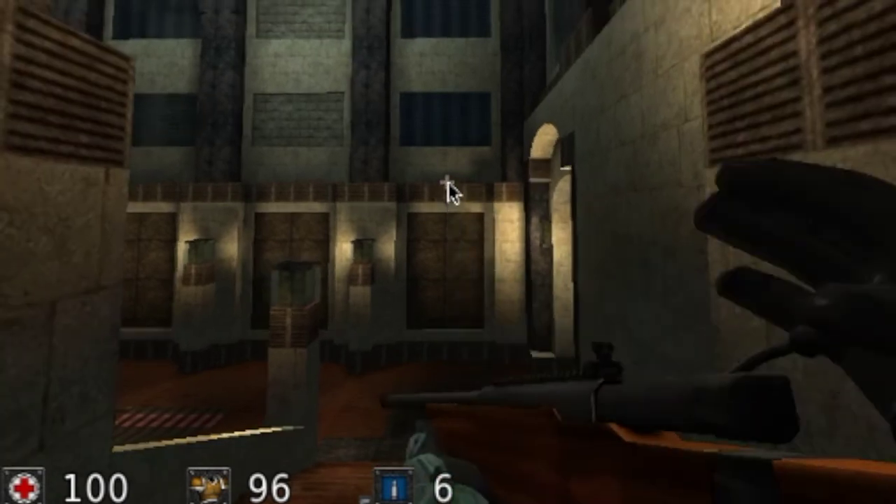
{"action": "left_click", "coordinate": [448, 185]}
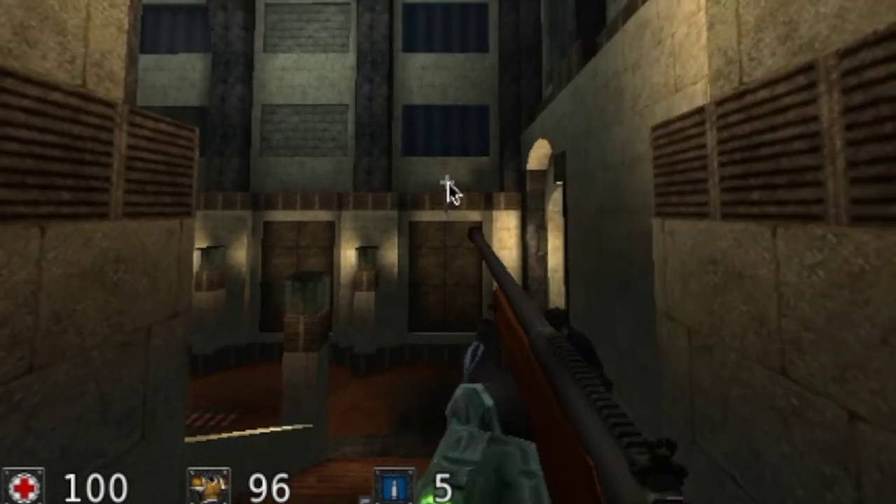
{"action": "left_click", "coordinate": [448, 186]}
{"action": "key", "text": "r"}
{"action": "left_click", "coordinate": [447, 183]}
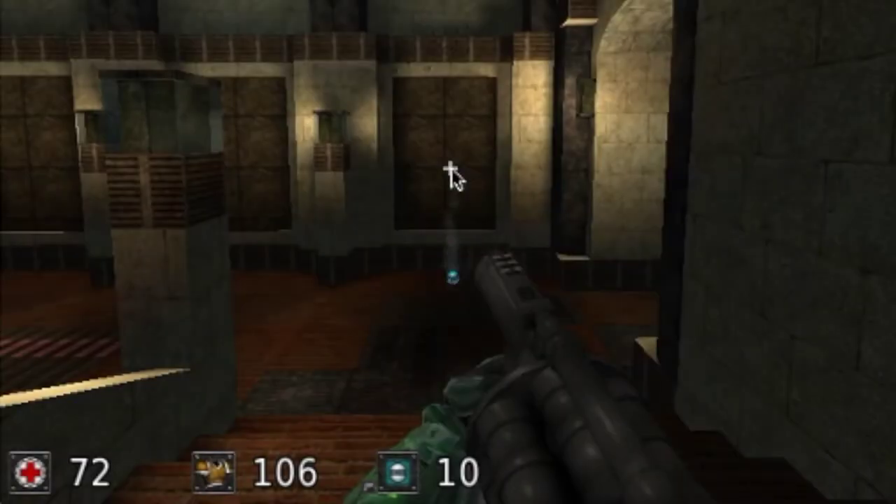
Launch blue energy orbs, then fire bursts from the rapid-fire chaingun
{"action": "left_click", "coordinate": [451, 173]}
{"action": "left_click", "coordinate": [452, 173]}
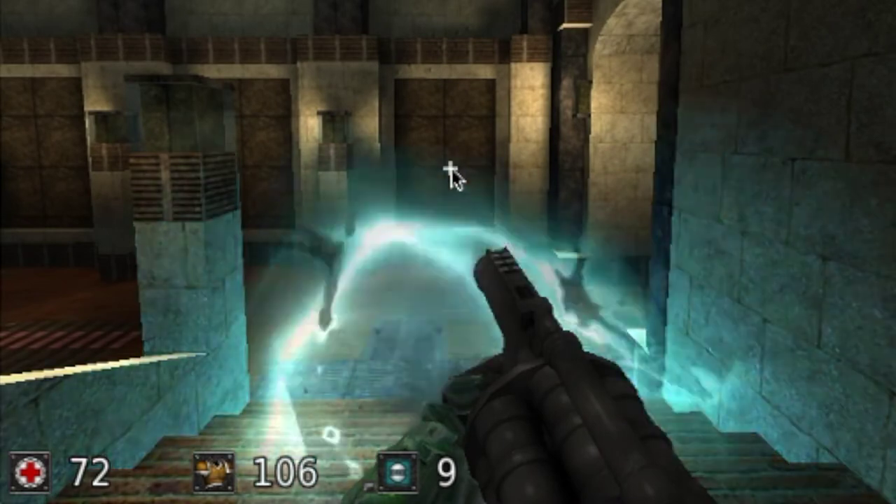
{"action": "left_click", "coordinate": [452, 174]}
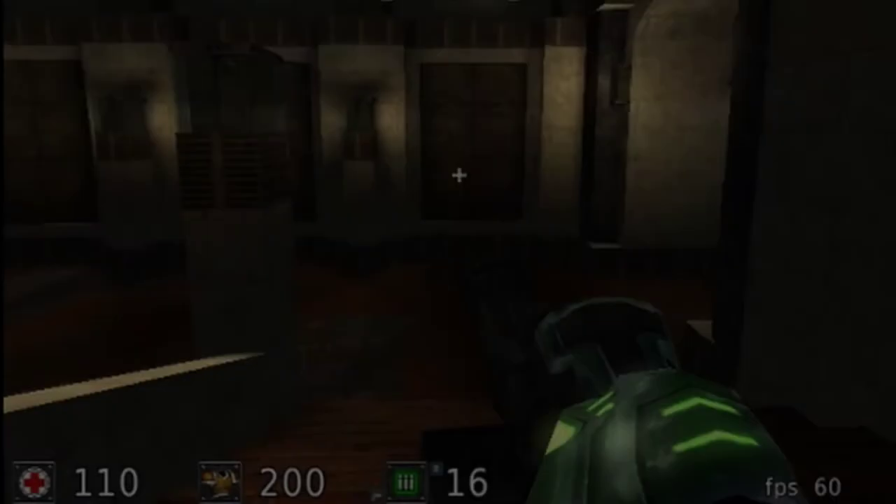
{"action": "left_click", "coordinate": [451, 174]}
{"action": "left_click", "coordinate": [452, 173]}
{"action": "left_click", "coordinate": [456, 176]}
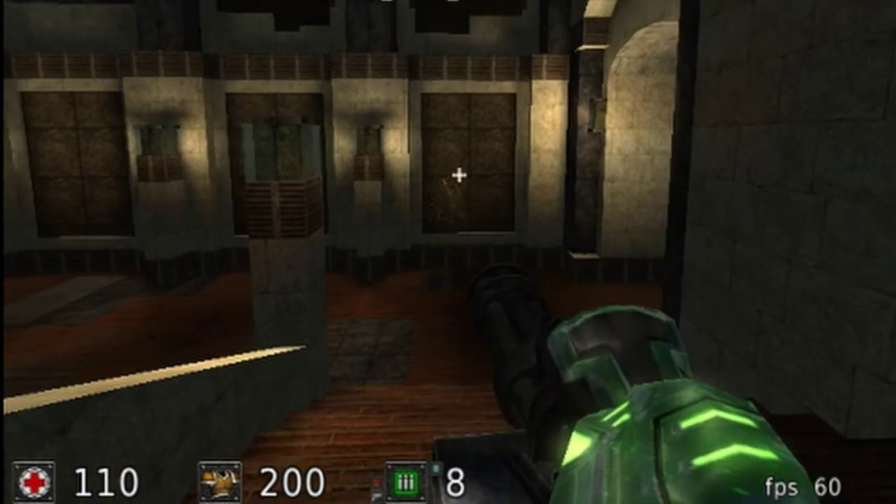
{"action": "left_click", "coordinate": [456, 176]}
{"action": "left_click", "coordinate": [456, 177]}
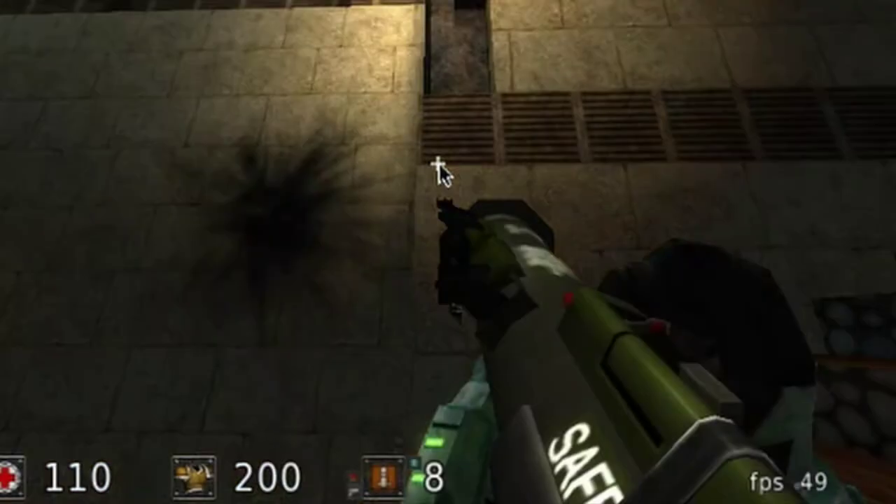
Fire three rockets at the building wall, leaving scorch marks and 5 rockets
{"action": "left_click", "coordinate": [439, 166]}
{"action": "left_click", "coordinate": [439, 164]}
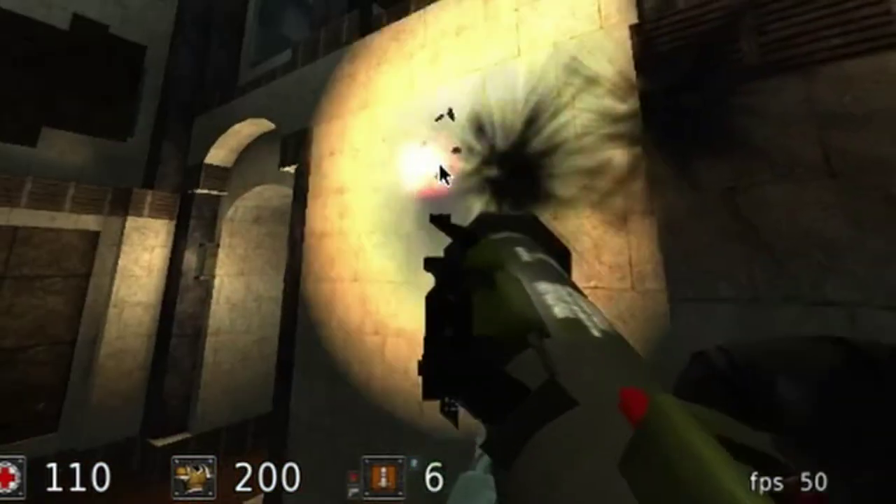
{"action": "left_click", "coordinate": [438, 163]}
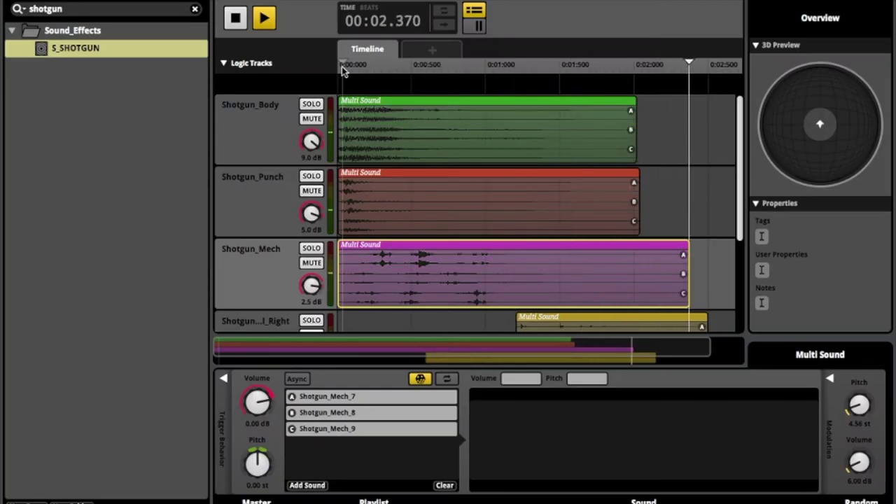
Replay S_SHOTGUN from 0:00 four times, then stop playback with Space
{"action": "left_click", "coordinate": [342, 68]}
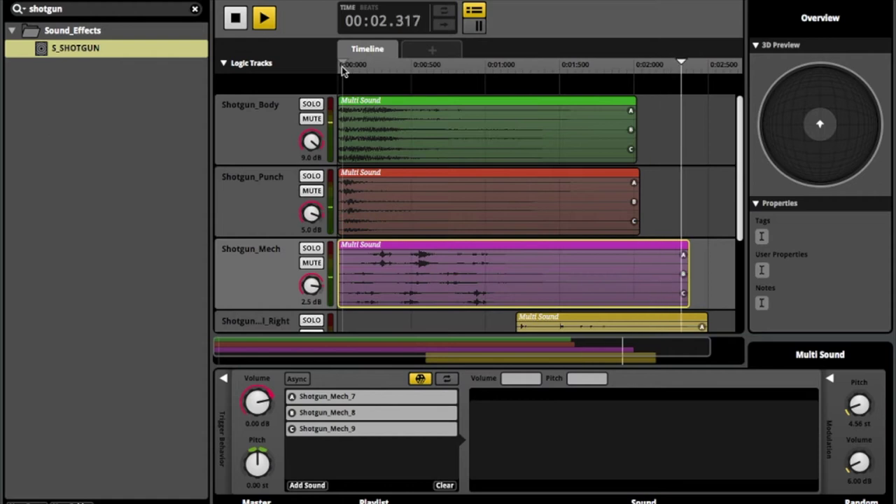
{"action": "left_click", "coordinate": [342, 68]}
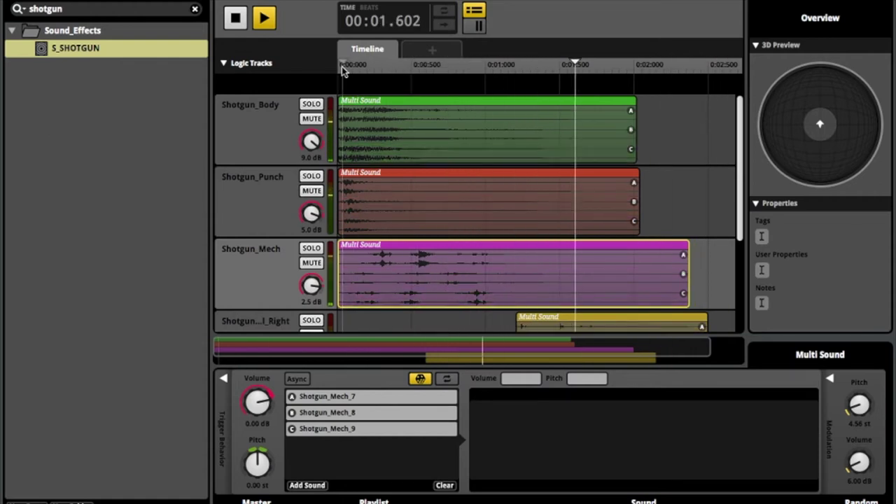
{"action": "left_click", "coordinate": [342, 68]}
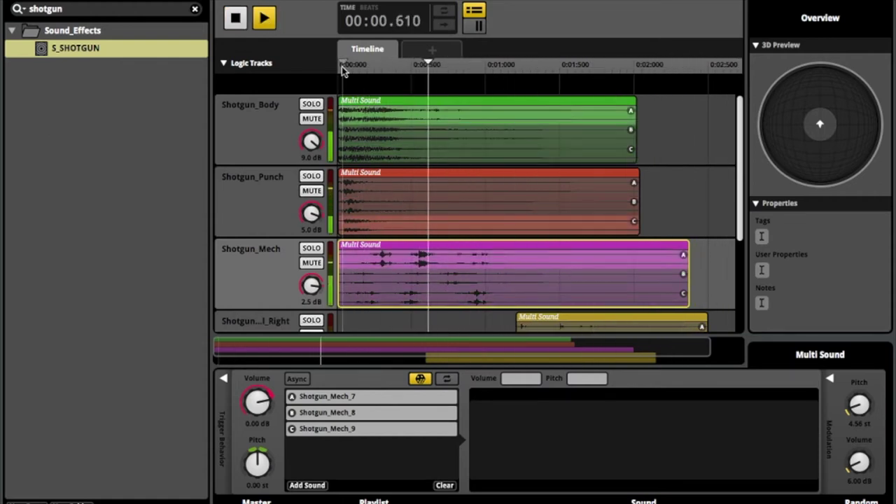
{"action": "left_click", "coordinate": [342, 67]}
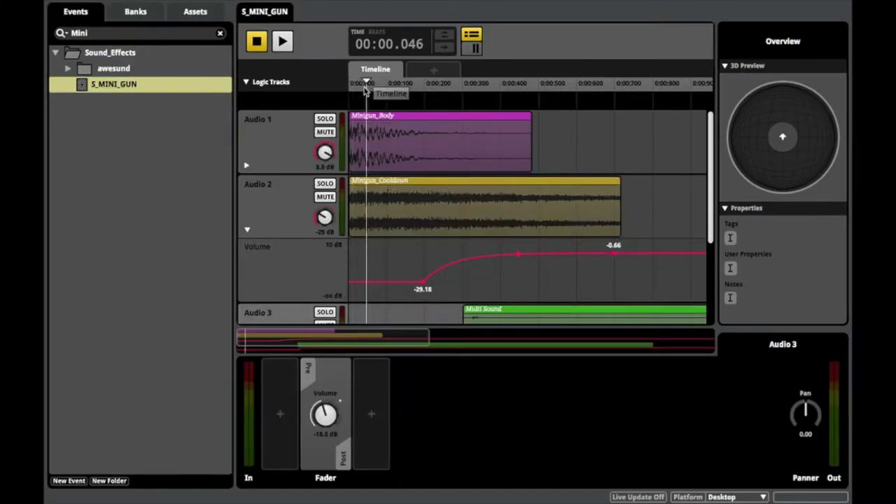
{"action": "key", "text": "space"}
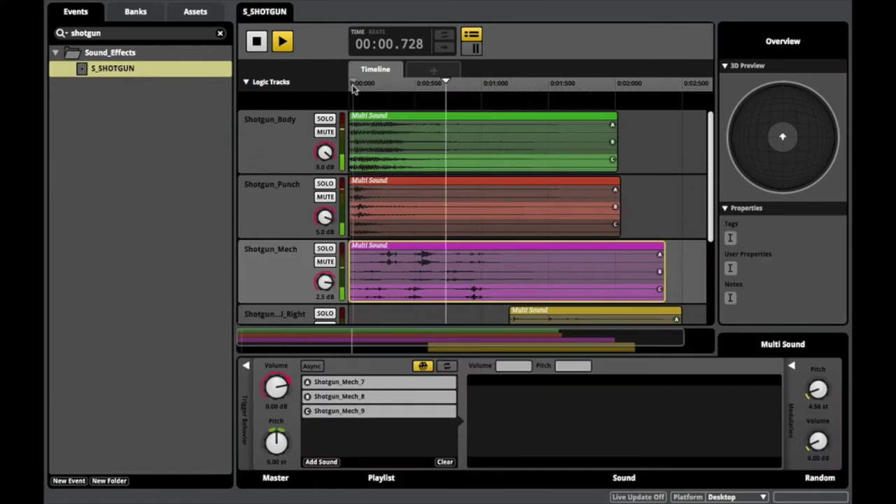
{"action": "scroll", "coordinate": [352, 84], "scroll_direction": "down", "scroll_amount": 3}
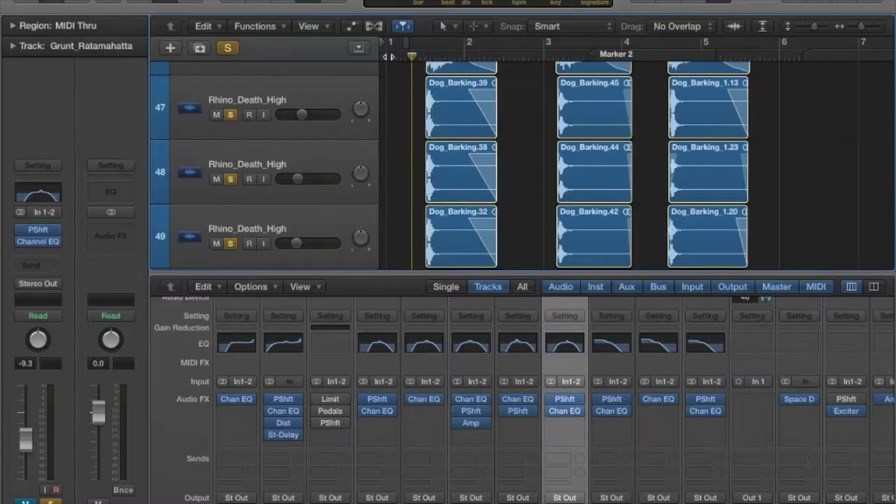
Play the Rhino_Death_High tracks with their Dog_Barking regions past Marker 2
{"action": "key", "text": "space"}
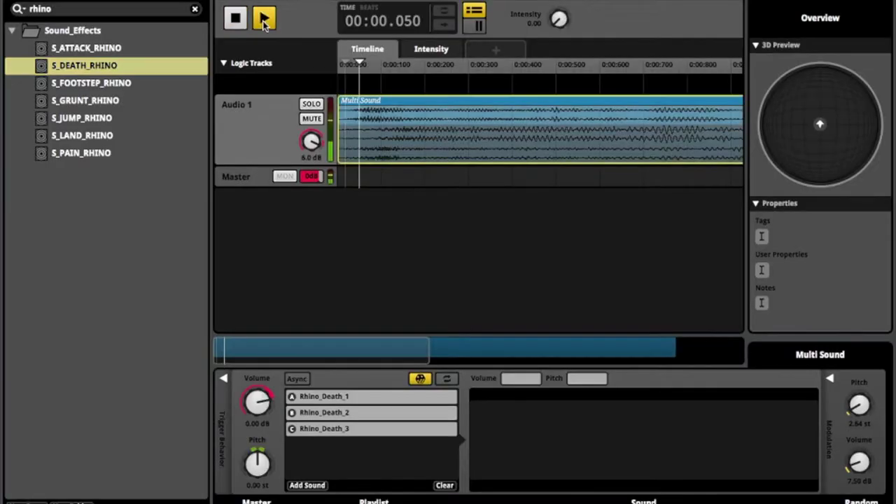
Restart the S_DEATH_RHINO event from its beginning
{"action": "left_click", "coordinate": [264, 18]}
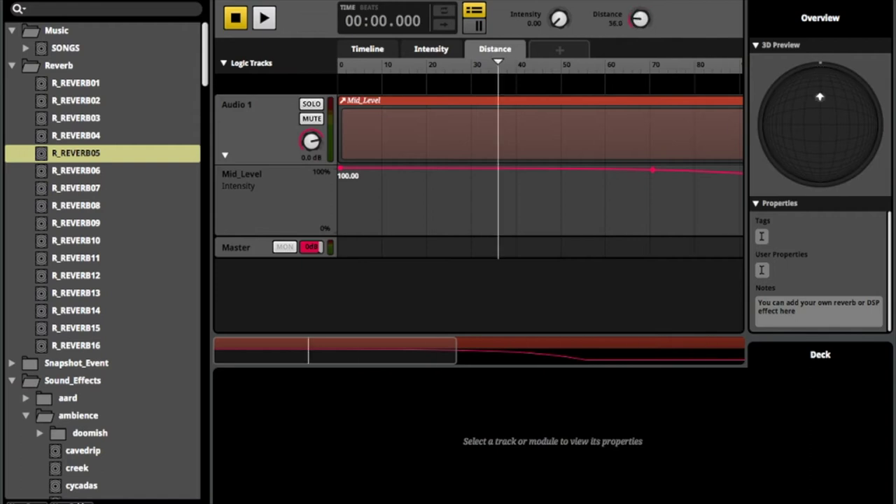
Open the R_REVERB06 reverb event and set its Distance parameter to 3
{"action": "left_click", "coordinate": [135, 171]}
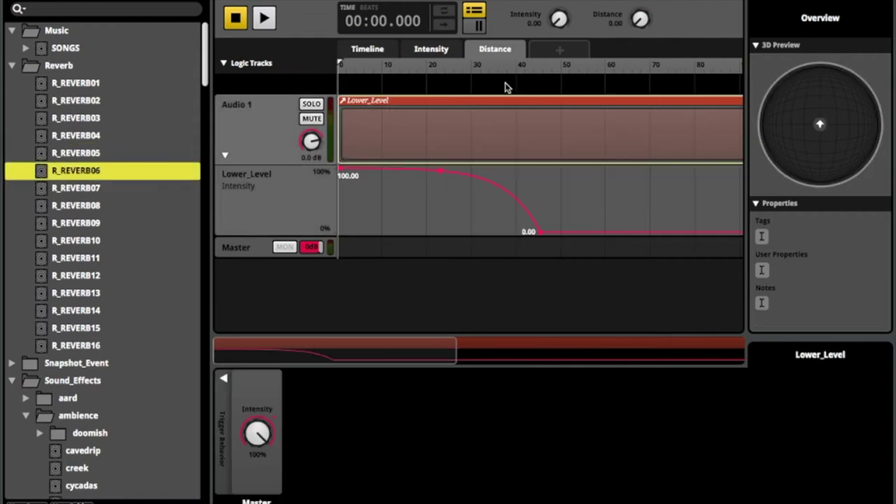
{"action": "left_click_drag", "start_coordinate": [630, 23], "coordinate": [629, 20]}
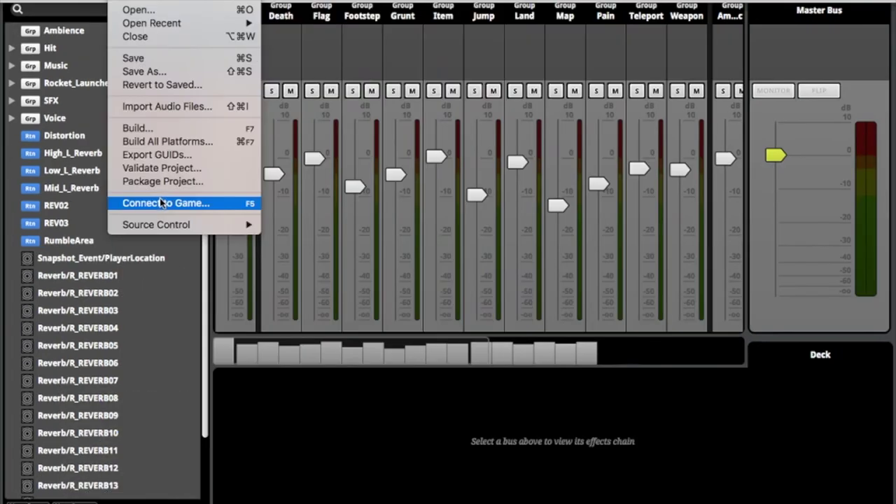
Connect to the running game, then inspect the SONGS compressor and SFX sends
{"action": "left_click", "coordinate": [161, 202]}
{"action": "left_click", "coordinate": [231, 52]}
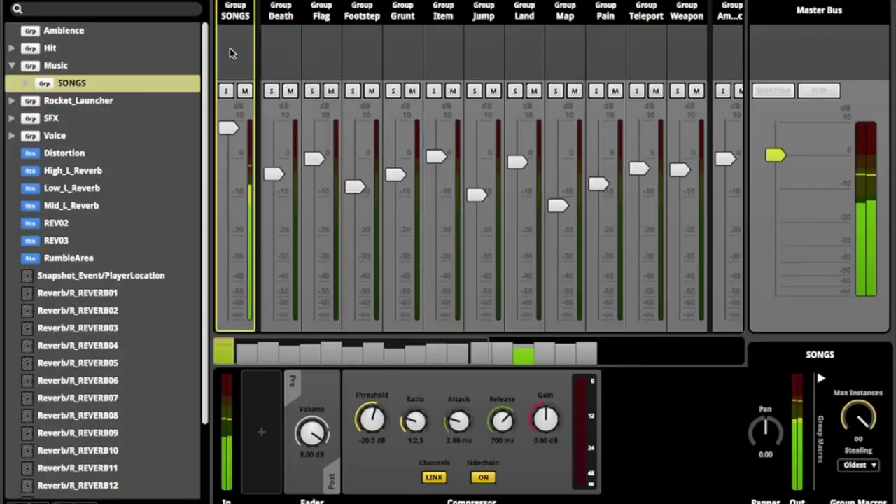
{"action": "left_click", "coordinate": [427, 383]}
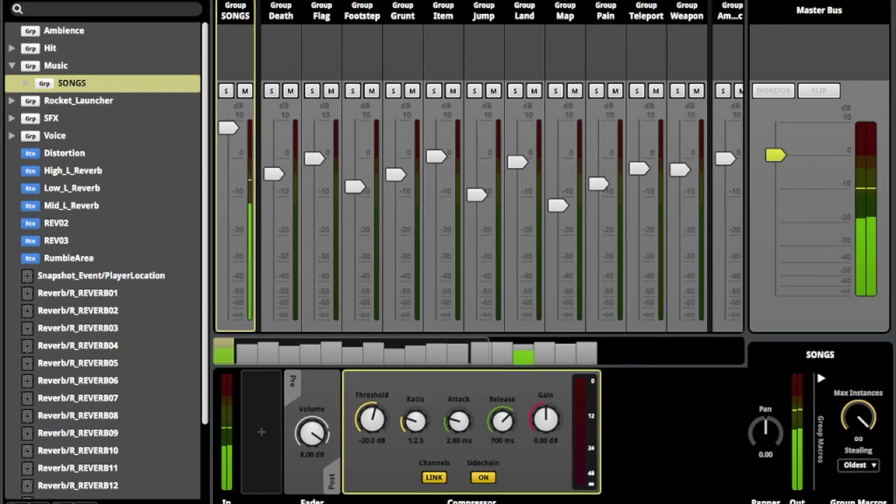
{"action": "left_click", "coordinate": [500, 311]}
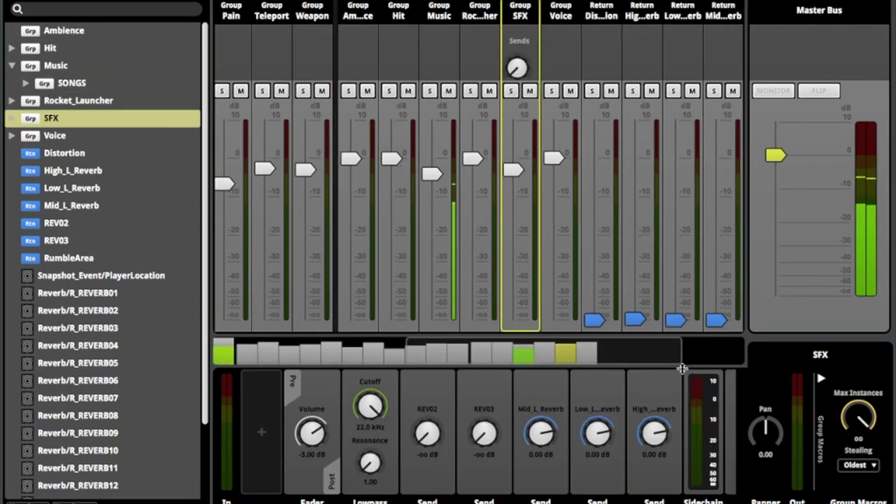
{"action": "scroll", "coordinate": [707, 404], "scroll_direction": "down", "scroll_amount": 3}
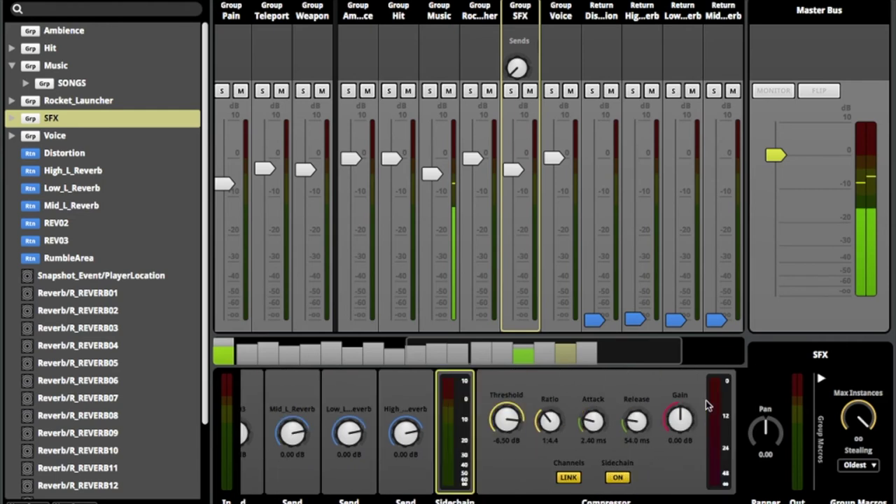
{"action": "scroll", "coordinate": [617, 378], "scroll_direction": "up", "scroll_amount": 3}
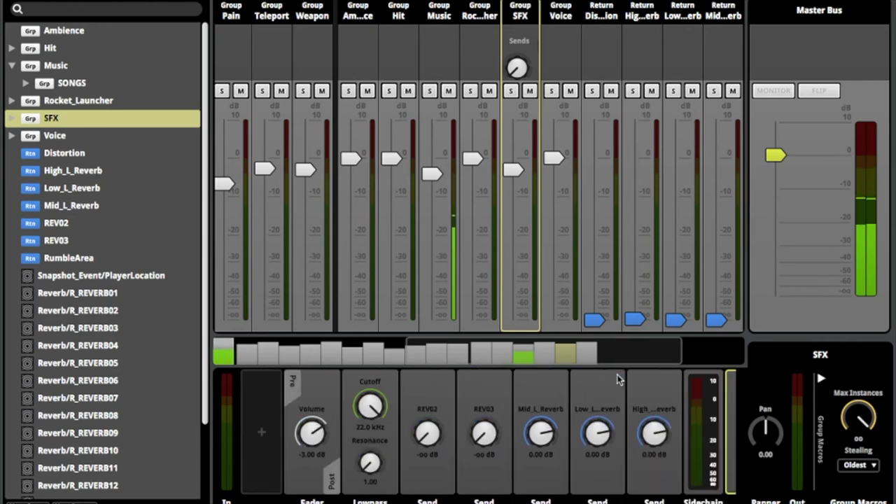
{"action": "scroll", "coordinate": [488, 173], "scroll_direction": "up", "scroll_amount": 5}
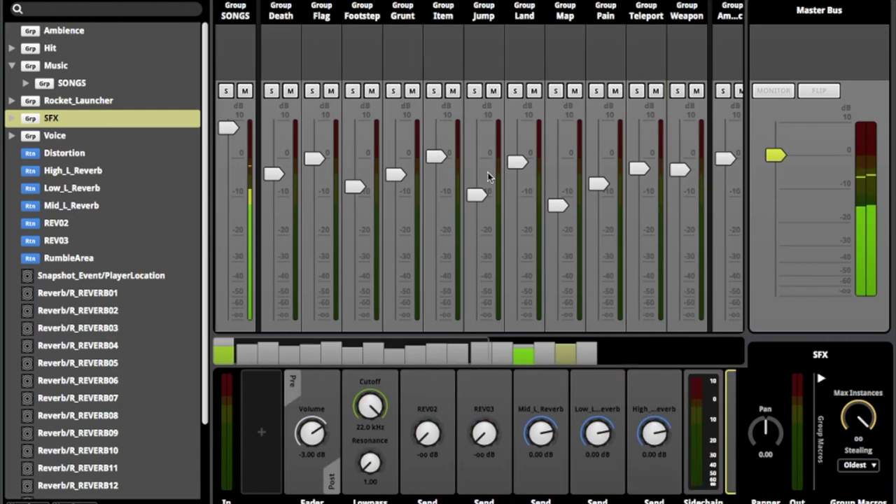
{"action": "left_click", "coordinate": [236, 35]}
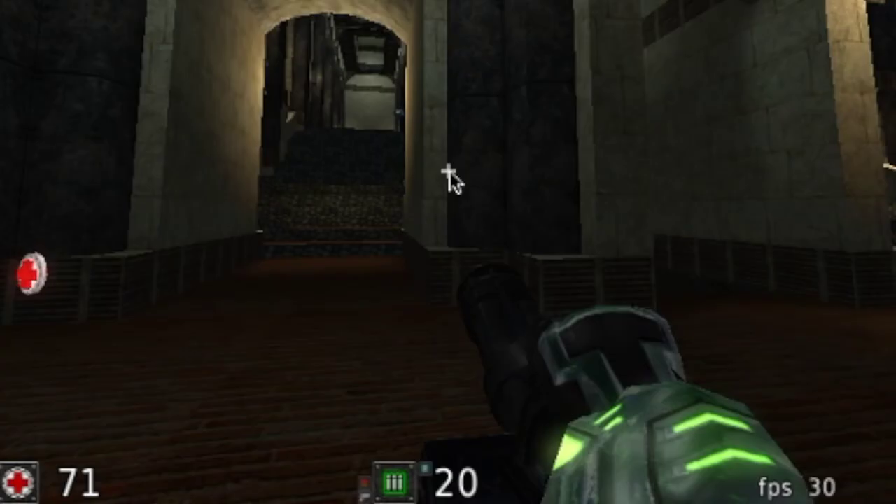